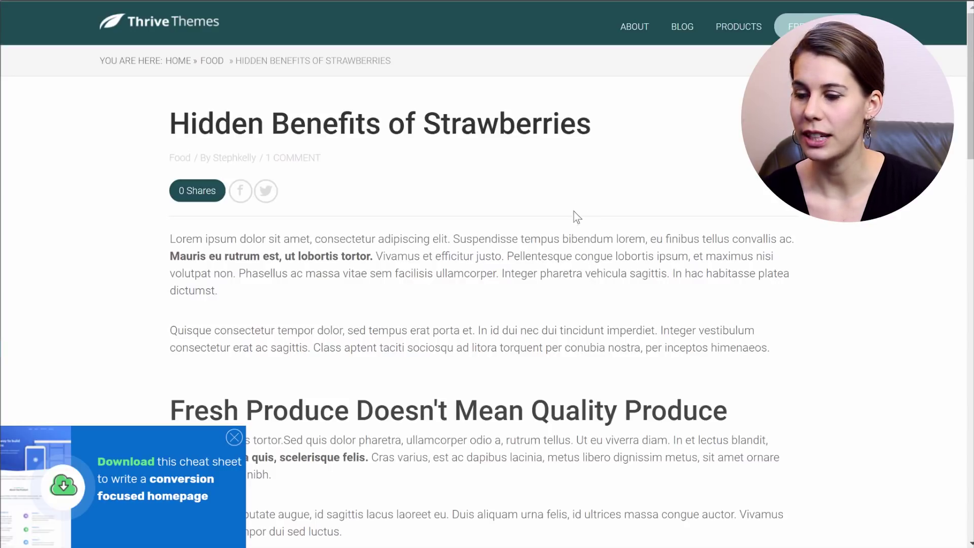
- Collapse the cheat-sheet slide-in to its mini tab, then open the sign-up lightbox from that tab
click(234, 438)
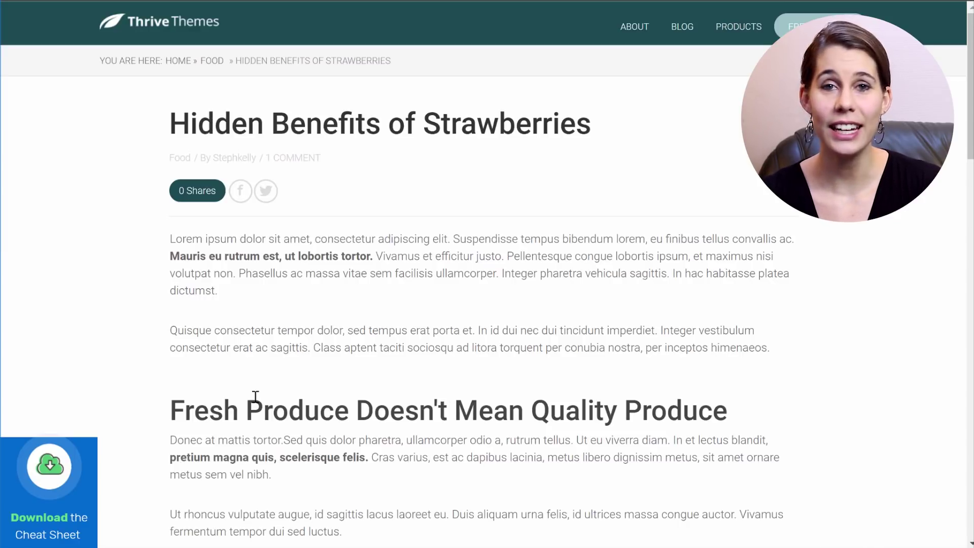
scroll(256, 398, down, 4)
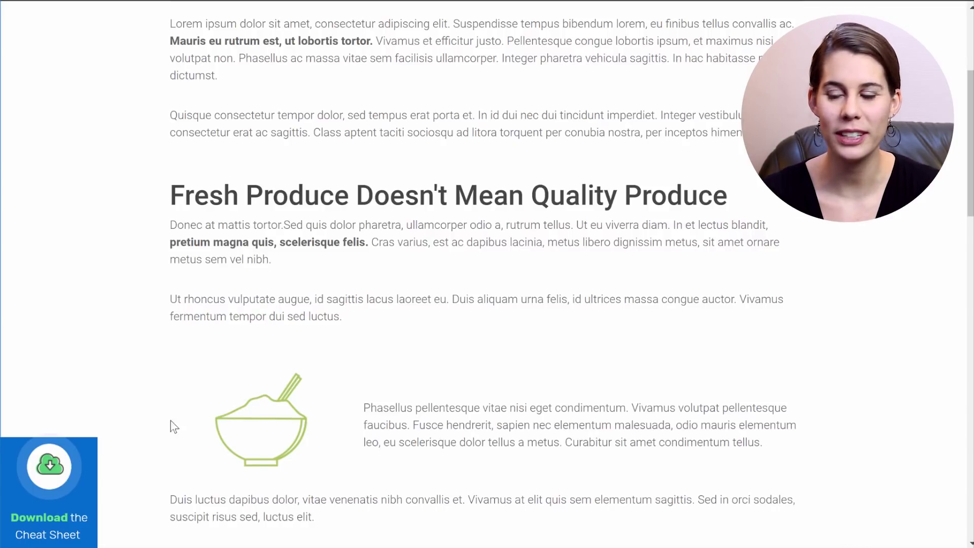
click(41, 500)
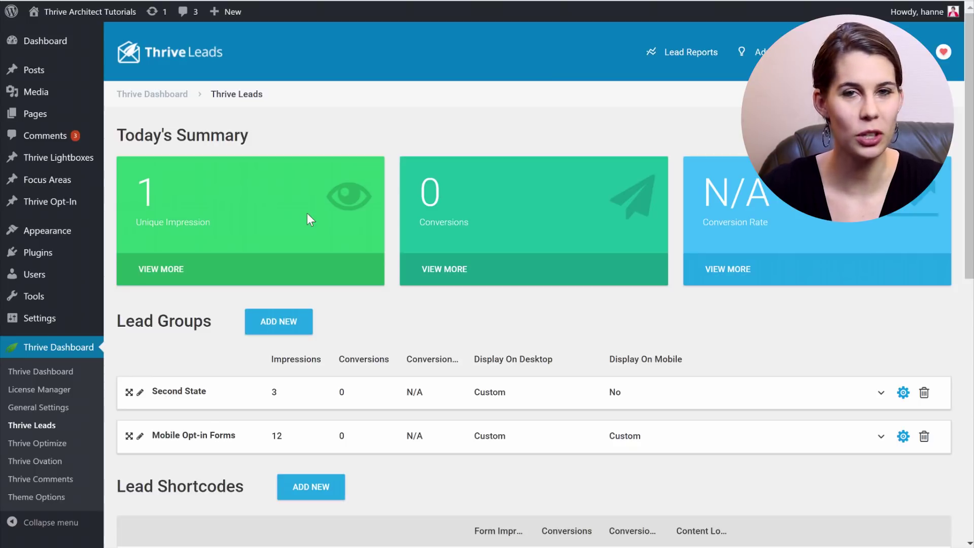
- Open the Second State group's Slide in form and launch its design in Thrive Architect
click(882, 394)
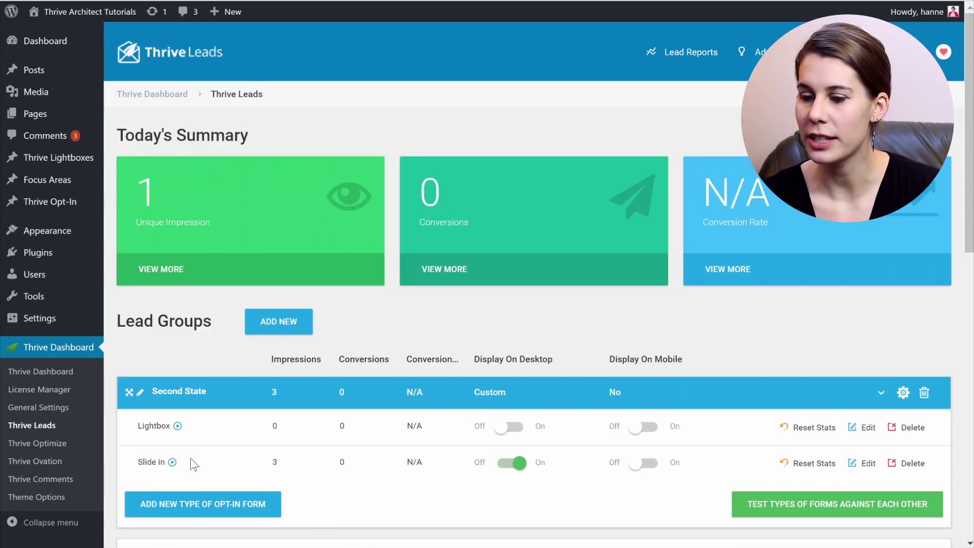
click(864, 469)
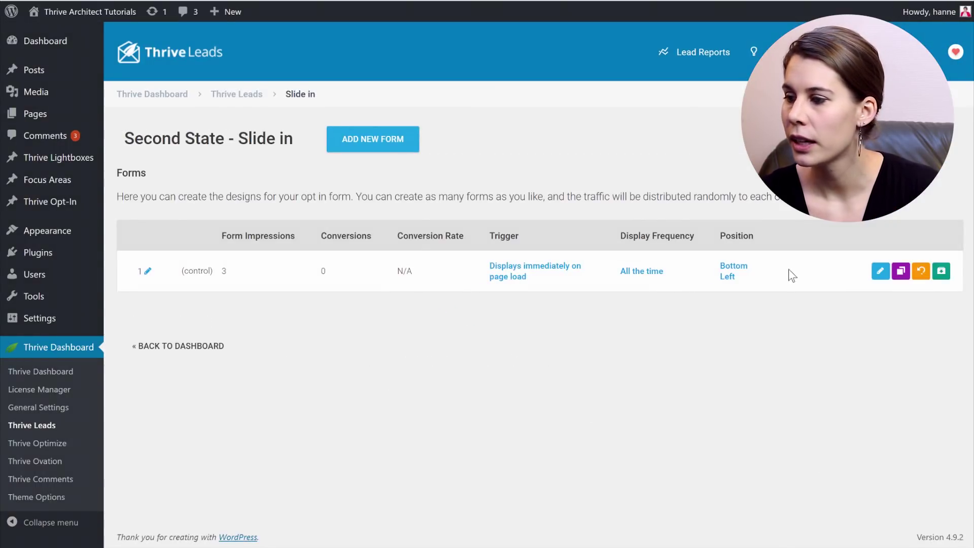
click(881, 273)
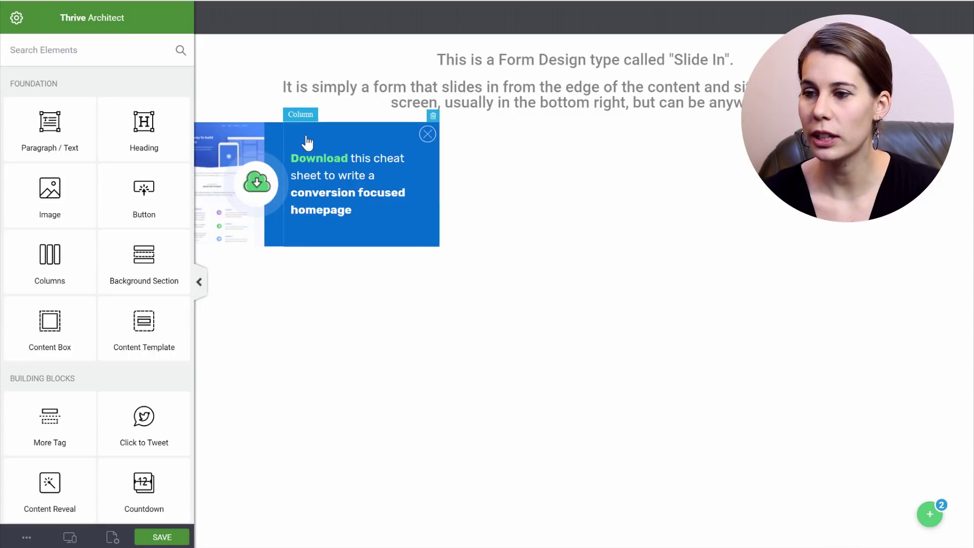
- Select the slide-in column, then move up to the whole Thrive Leads Element
click(307, 168)
click(242, 30)
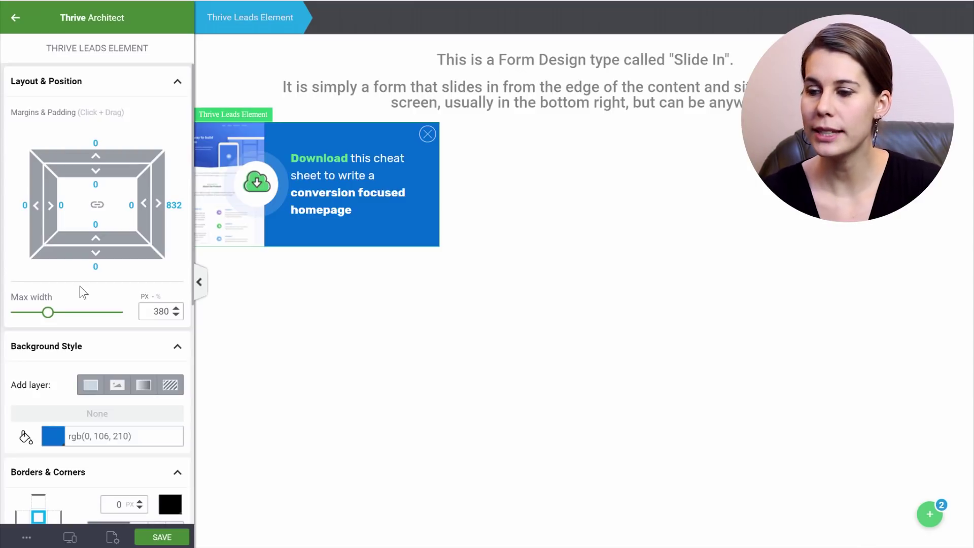
- View the form's State 1 design, then its Lightbox 1 design
click(928, 515)
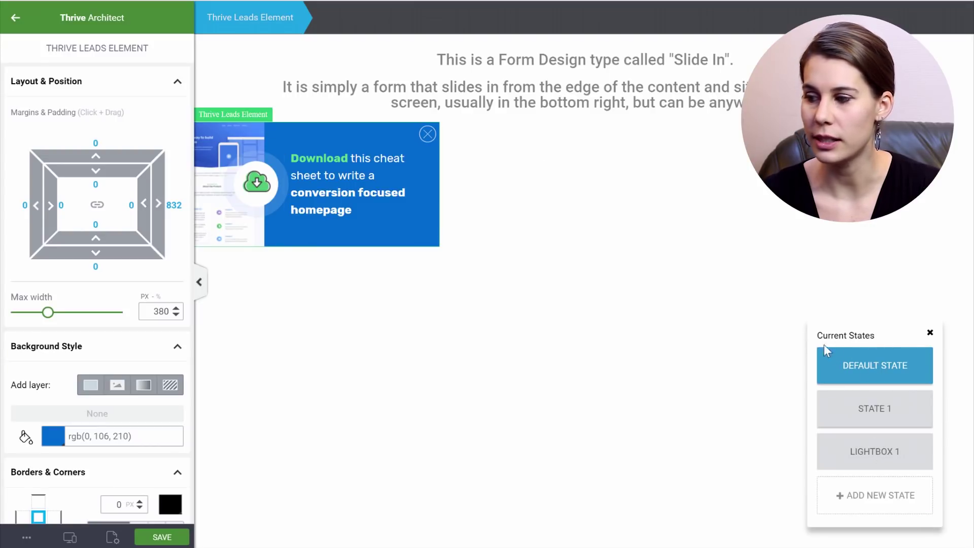
click(873, 412)
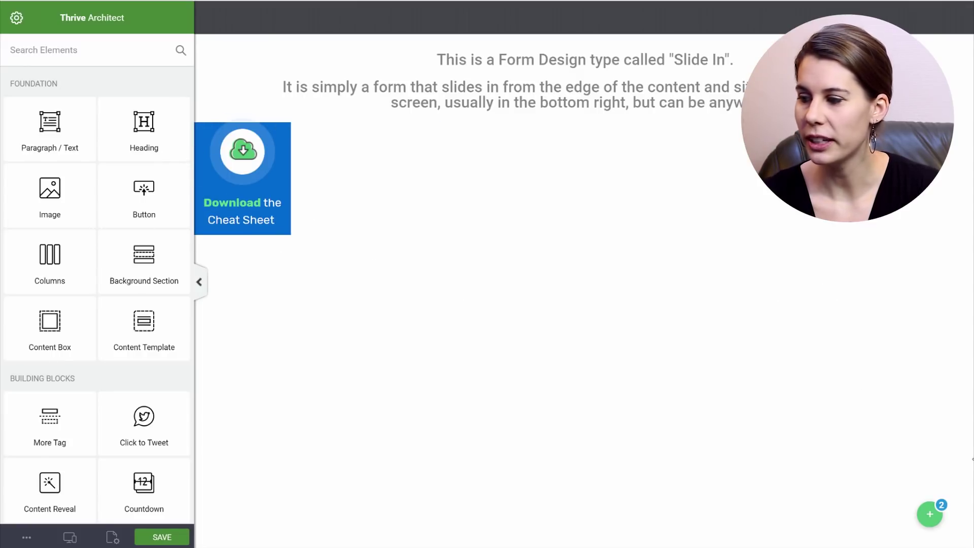
click(930, 514)
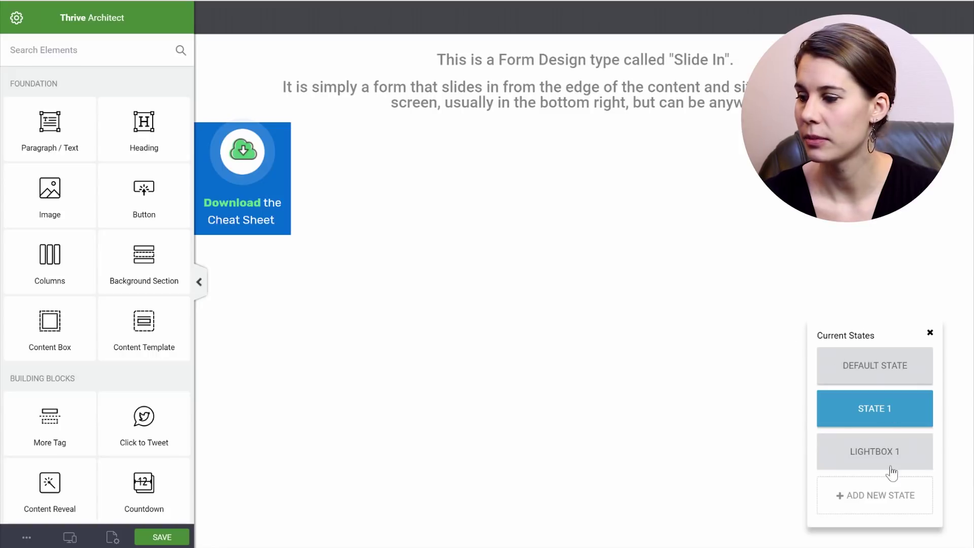
click(864, 458)
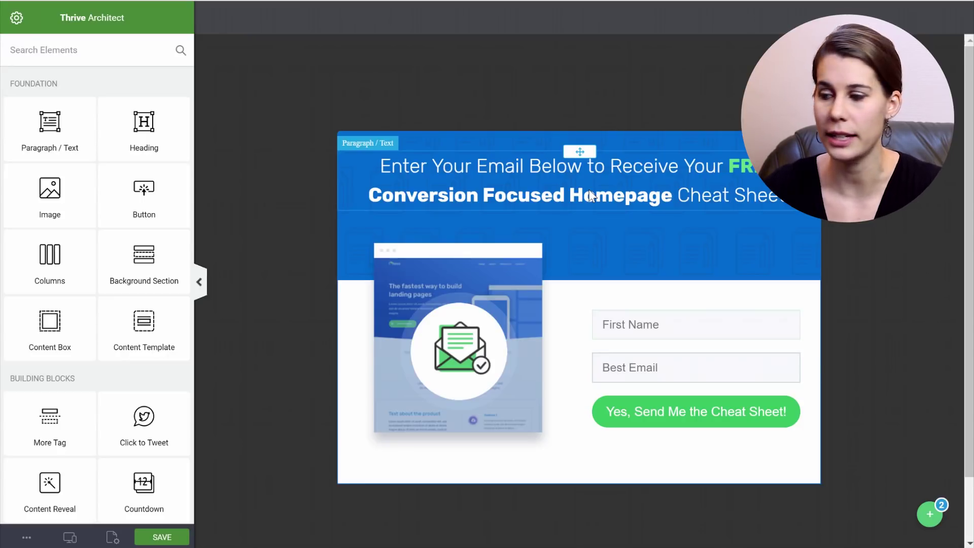
- Show the addable state types: New State, Already Subscribed and Lightbox
click(930, 517)
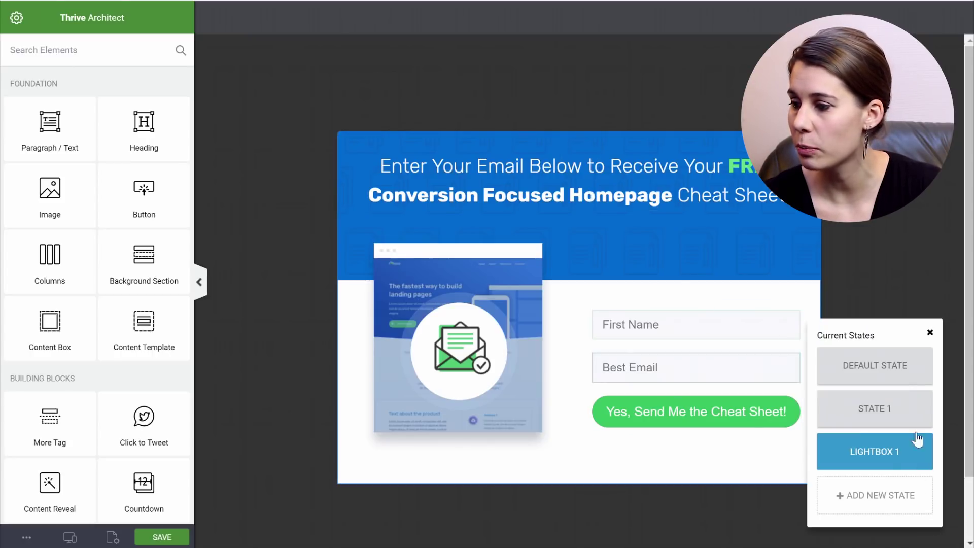
click(853, 506)
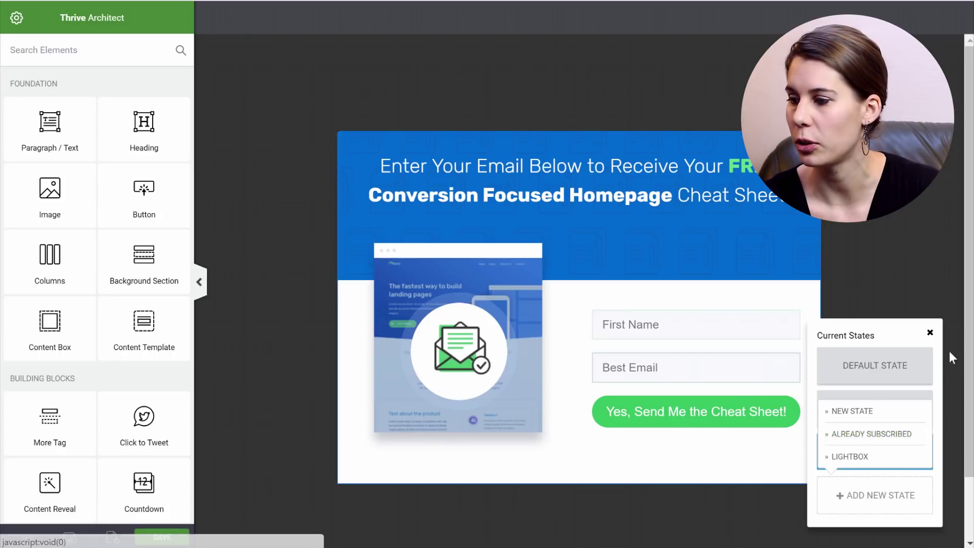
click(931, 332)
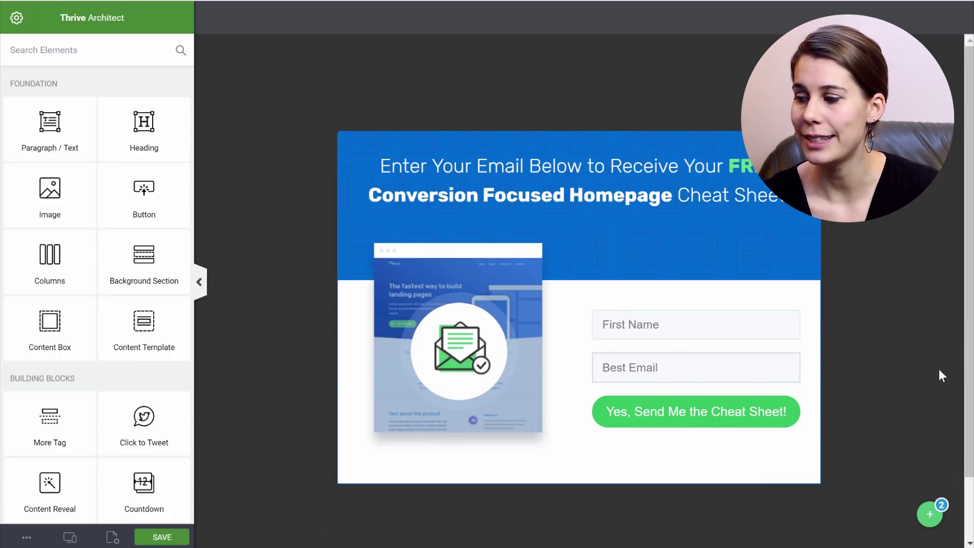
click(930, 514)
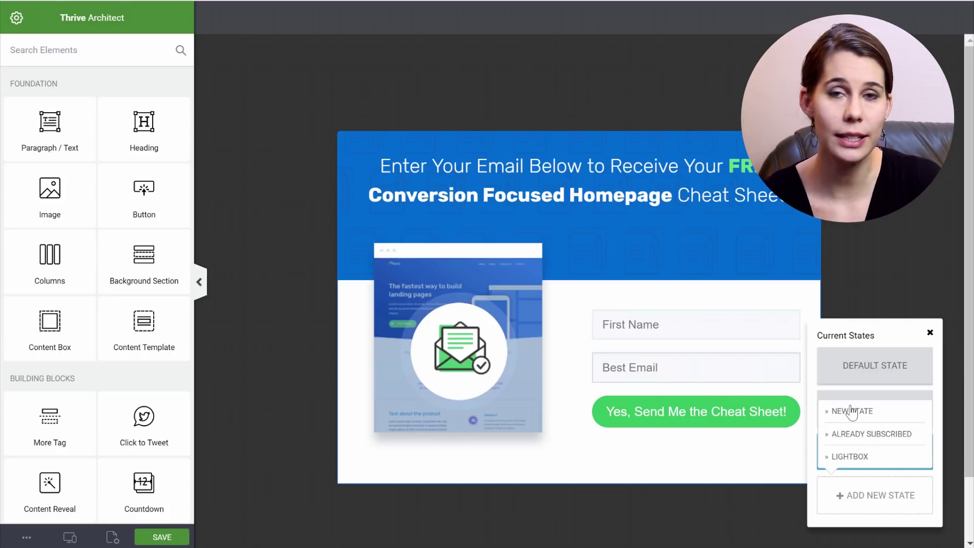
- Switch back to Default State and select the Content Box to view its Animation & Action
click(875, 366)
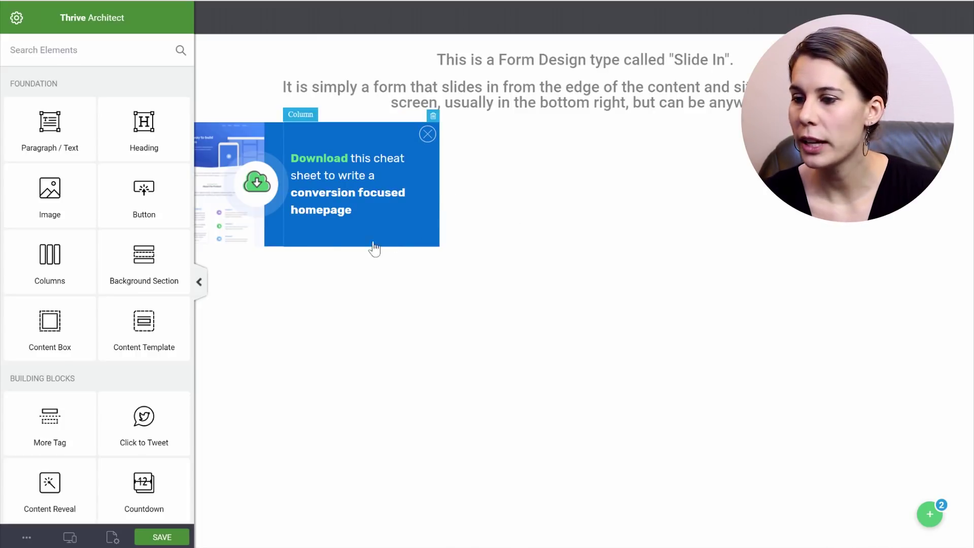
click(352, 235)
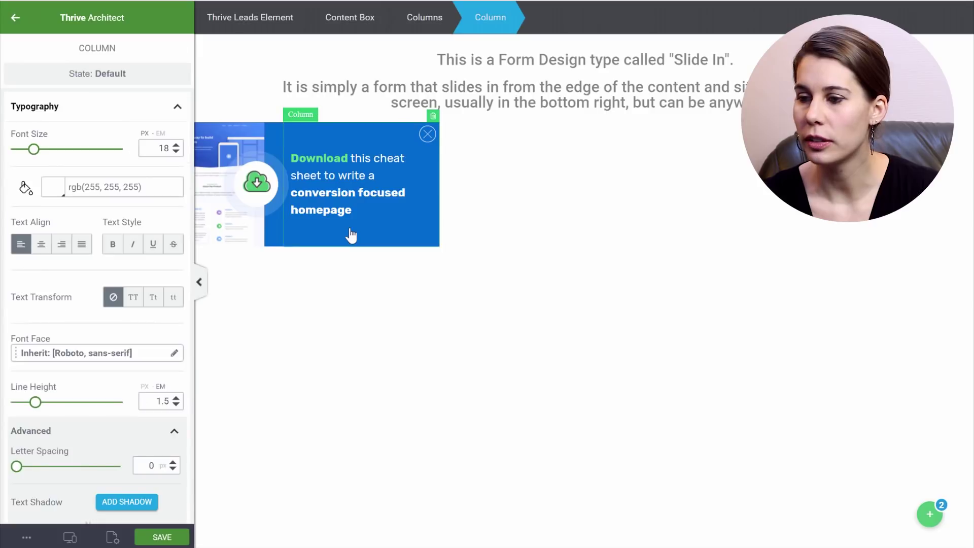
click(340, 20)
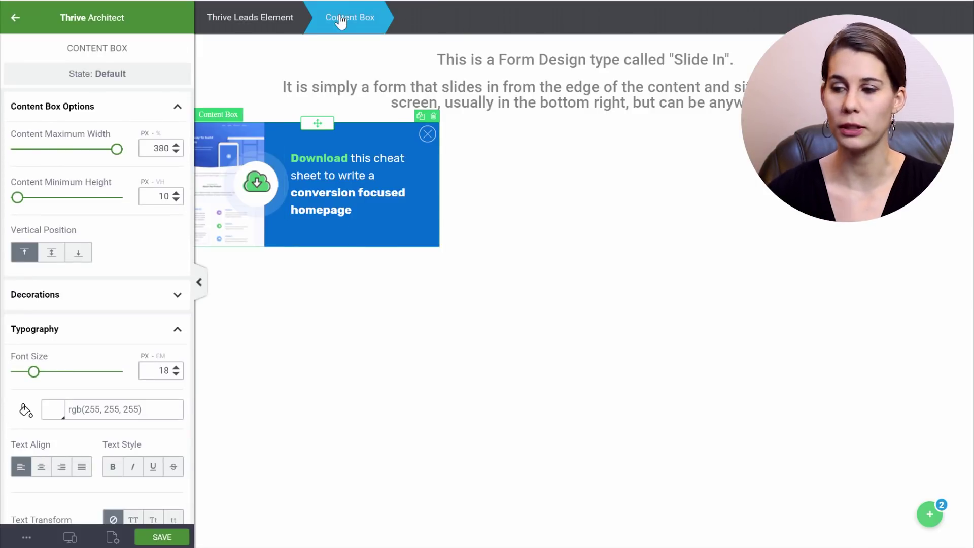
scroll(91, 257, down, 10)
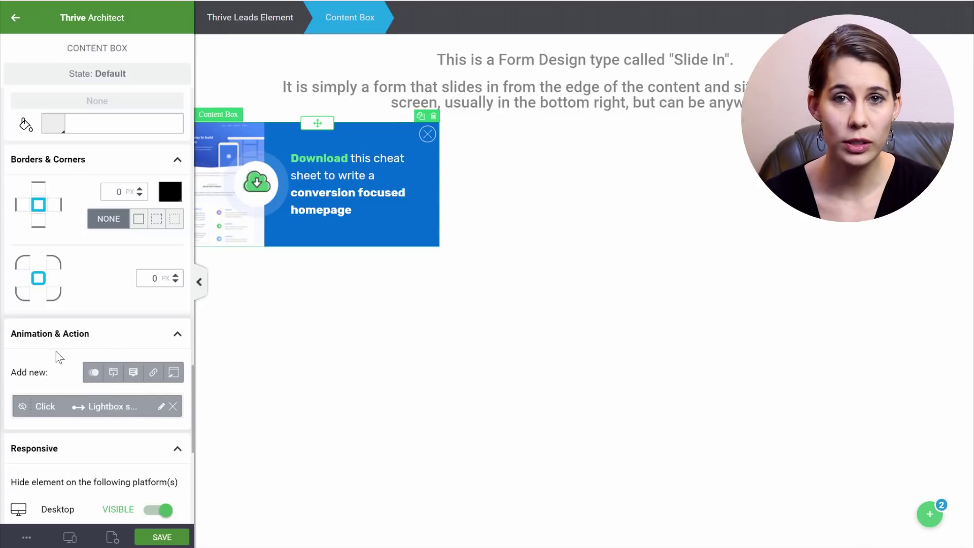
- Give the content box a Click action opening Lightbox 1 with the Slide in from Left animation
click(173, 374)
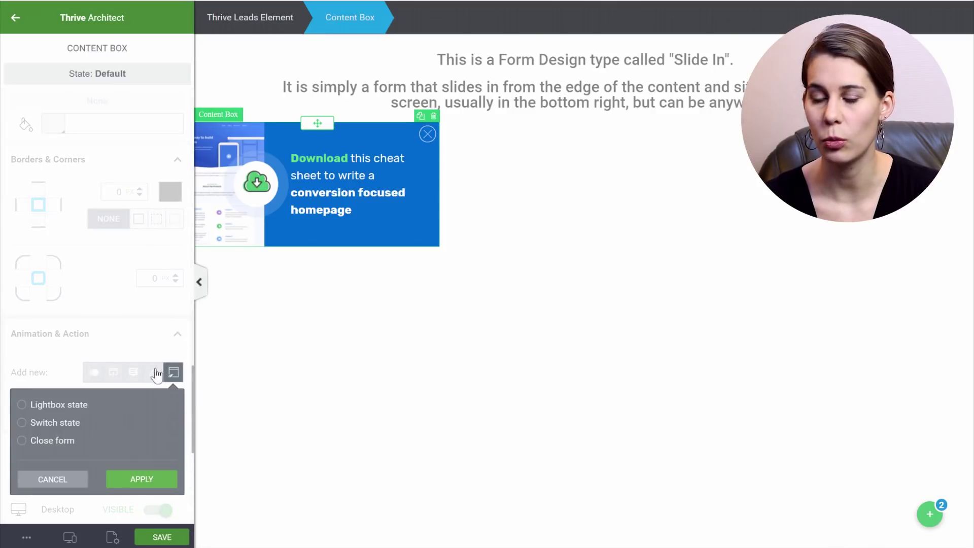
click(21, 405)
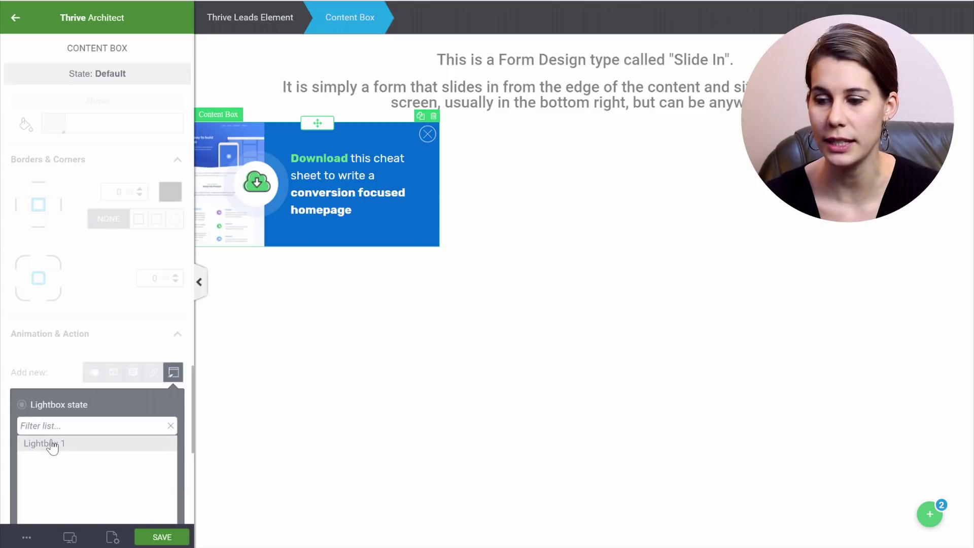
scroll(55, 447, down, 3)
click(67, 300)
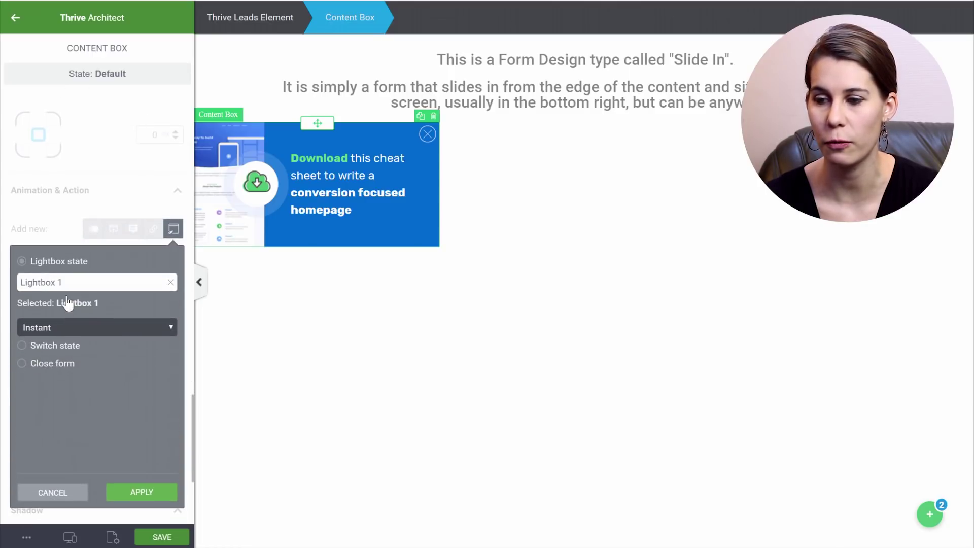
click(75, 328)
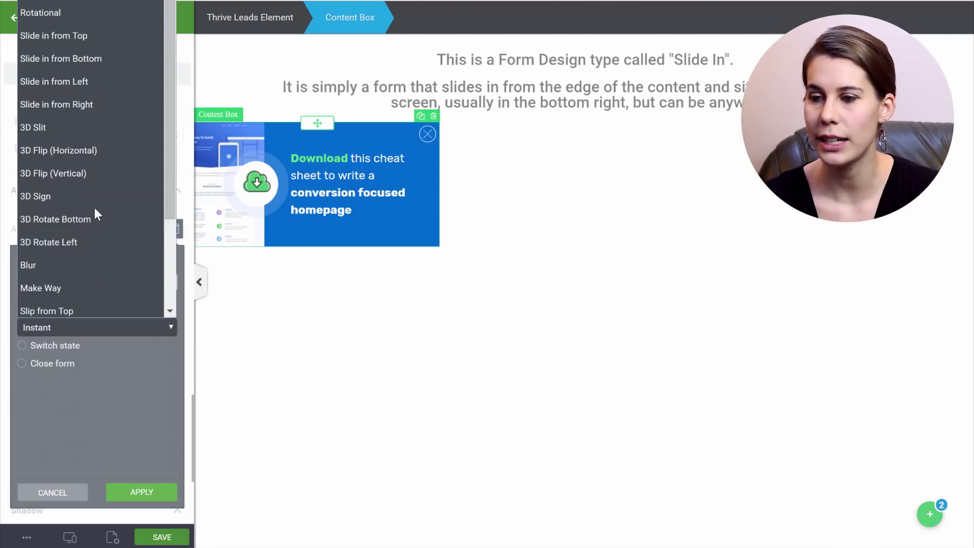
click(78, 84)
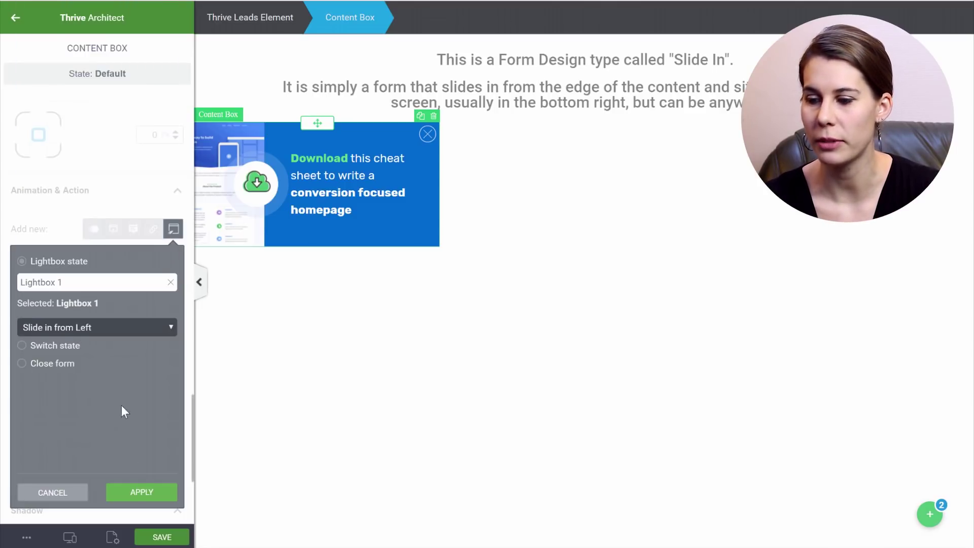
click(141, 493)
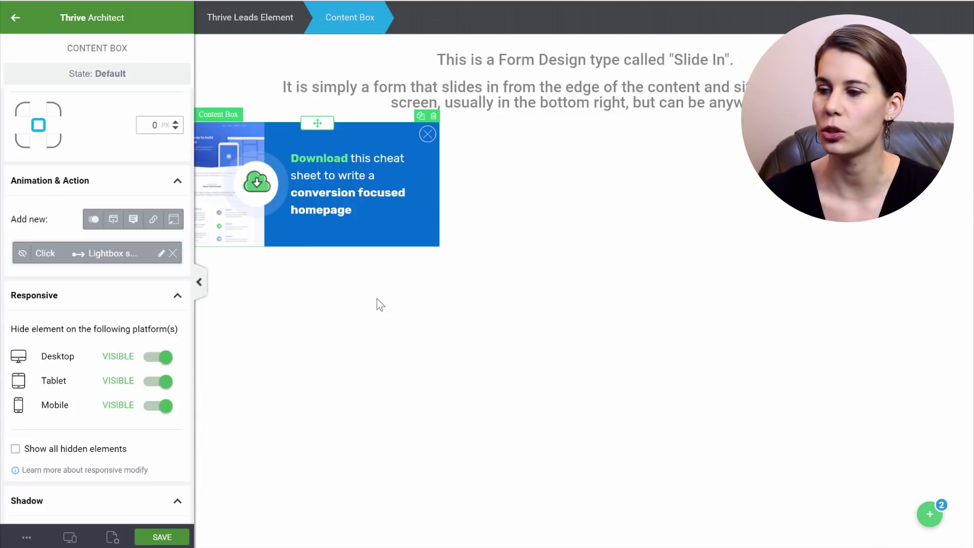
- Select the close X icon and open its Click action that switches to State 1
click(427, 143)
click(429, 139)
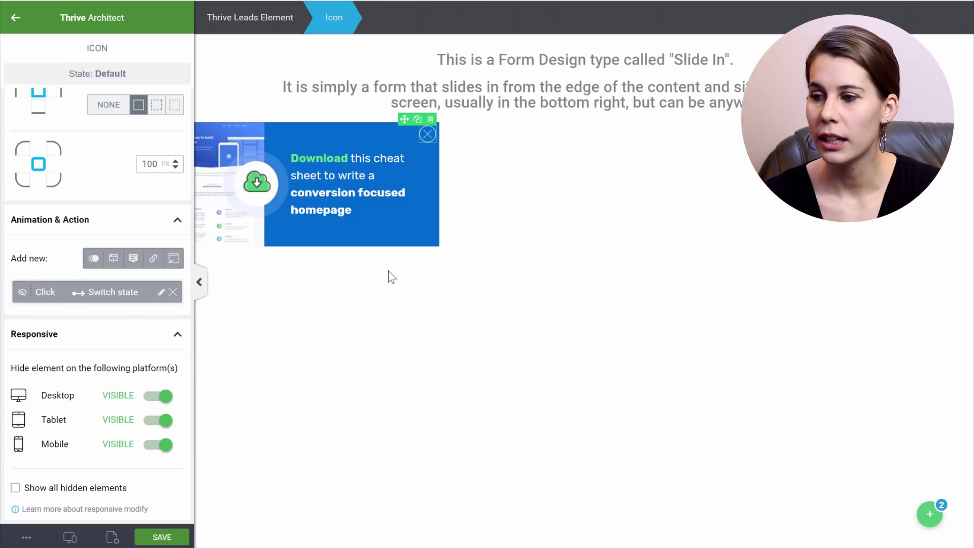
click(161, 293)
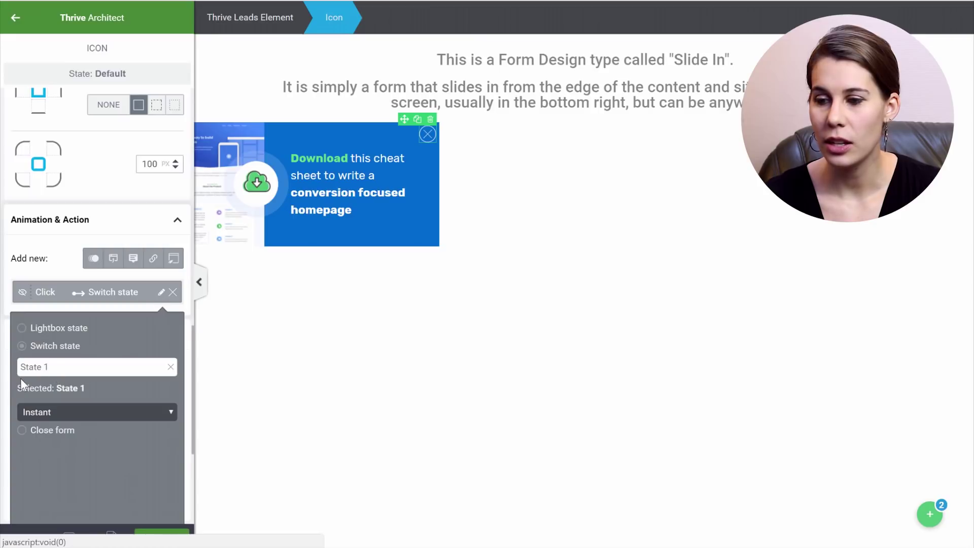